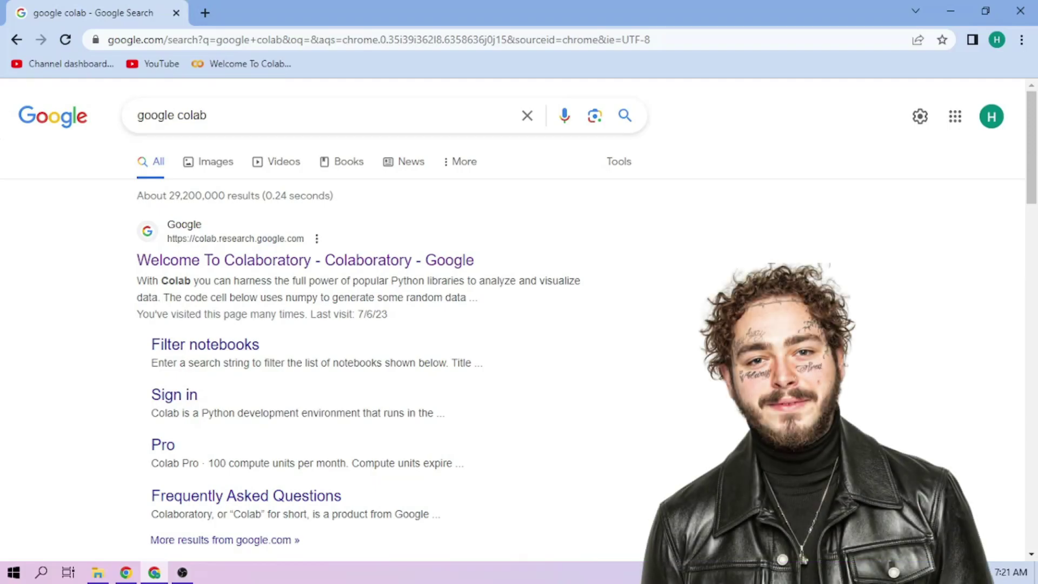
Step: Upload the postmalone.ipynb notebook to Google Colab
left_click(454, 268)
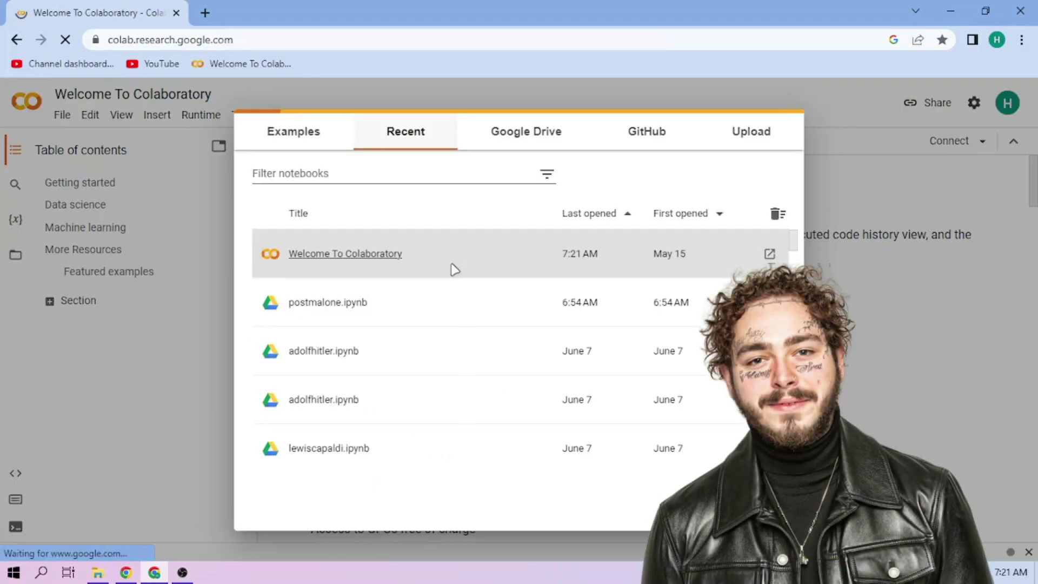
left_click(747, 135)
left_click(487, 317)
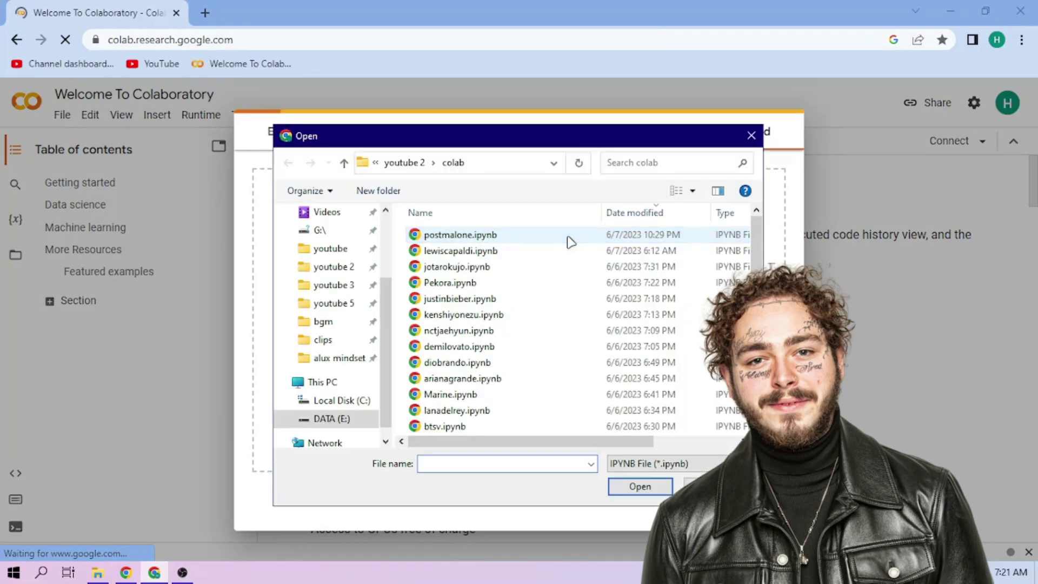
left_click(568, 236)
left_click(634, 488)
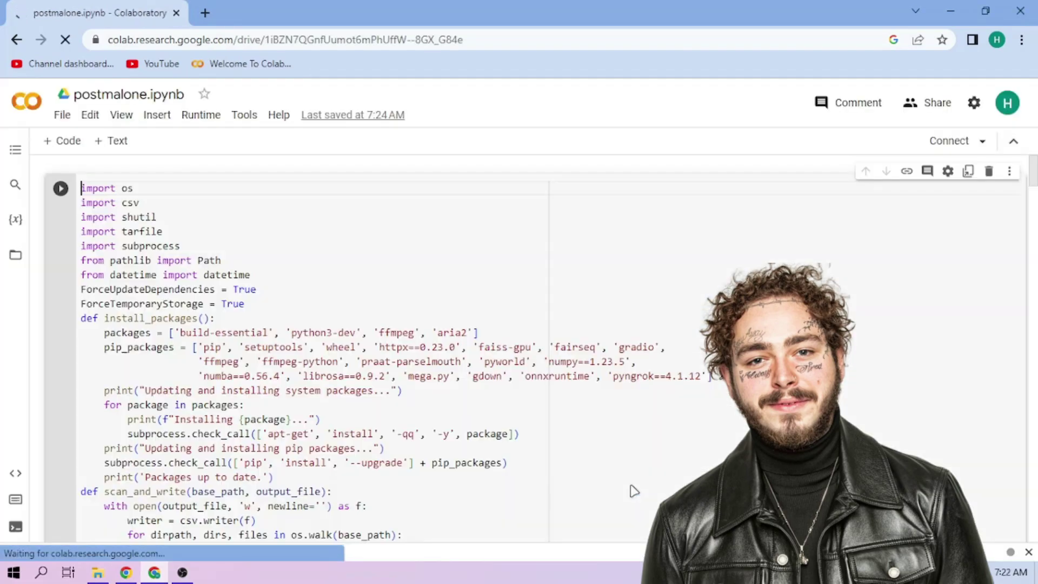
Step: Run the setup cell, open the gradio.live interface, and choose the PostMalone.pth voice
left_click(61, 188)
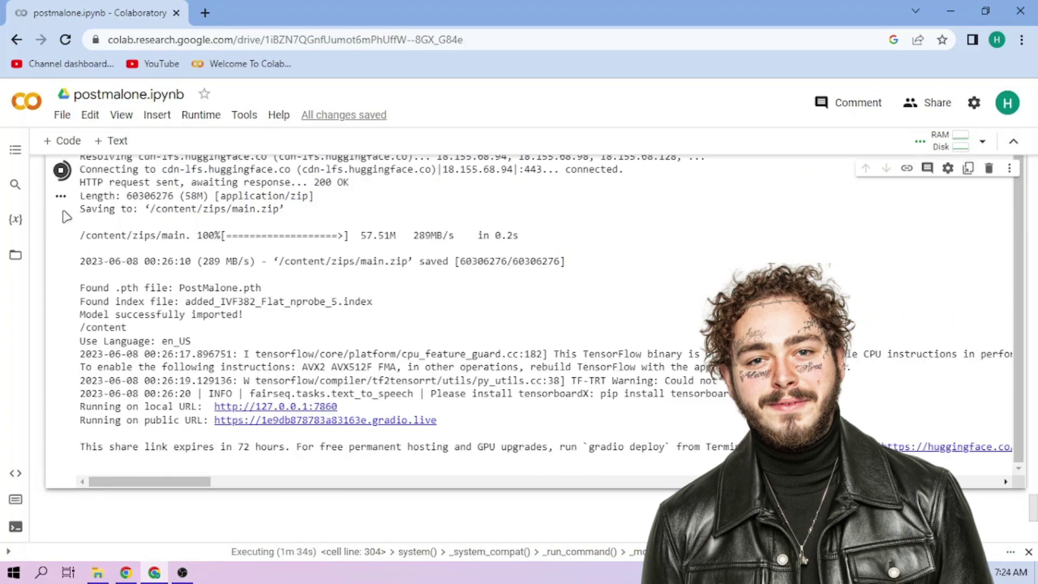
left_click(379, 419)
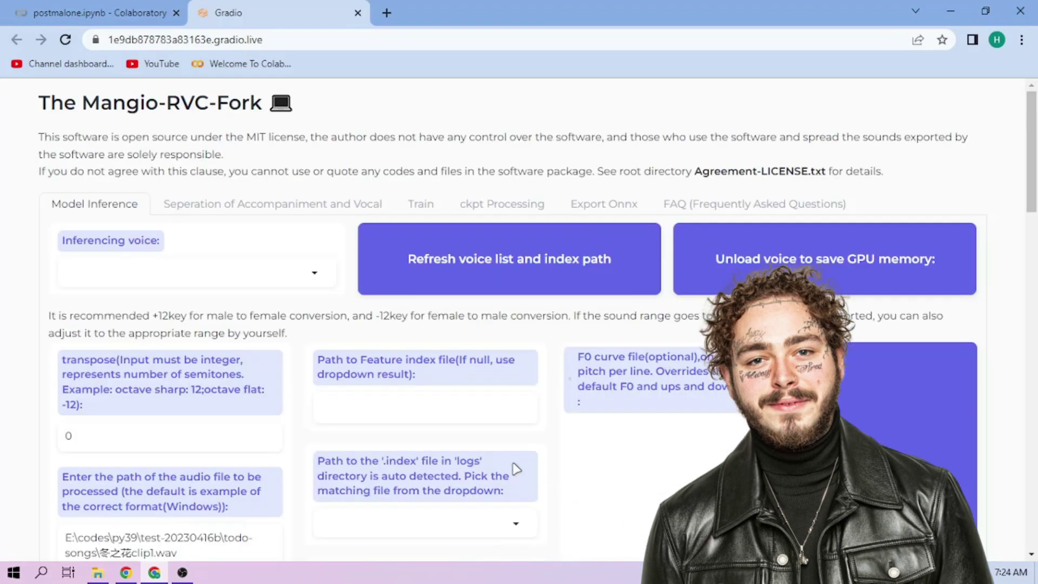
left_click(295, 280)
left_click(297, 297)
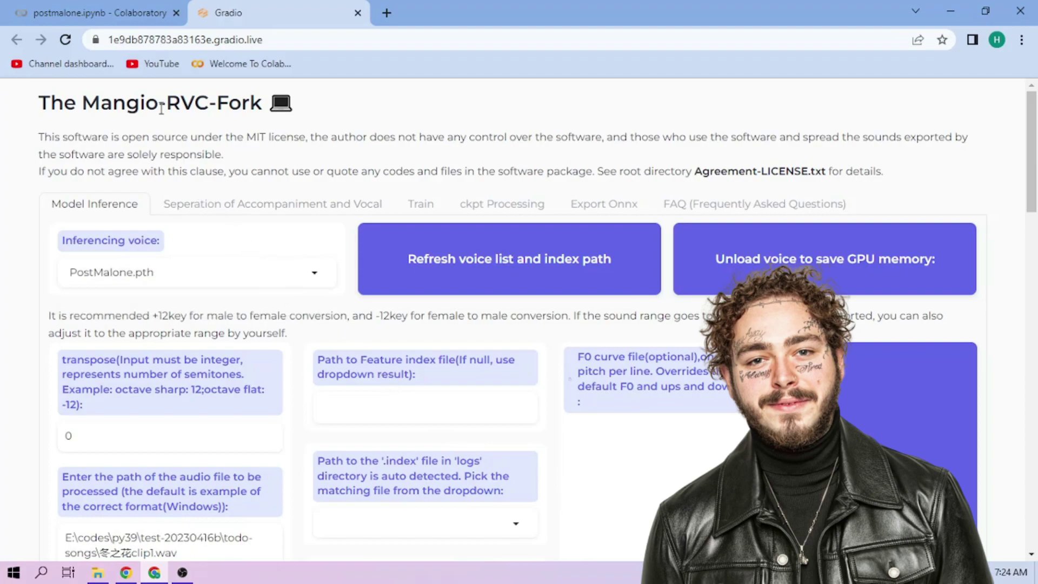
Step: Drag sample1.wav, sample2.wav and sample3.wav into session Files, then copy sample2.wav's path
left_click(139, 17)
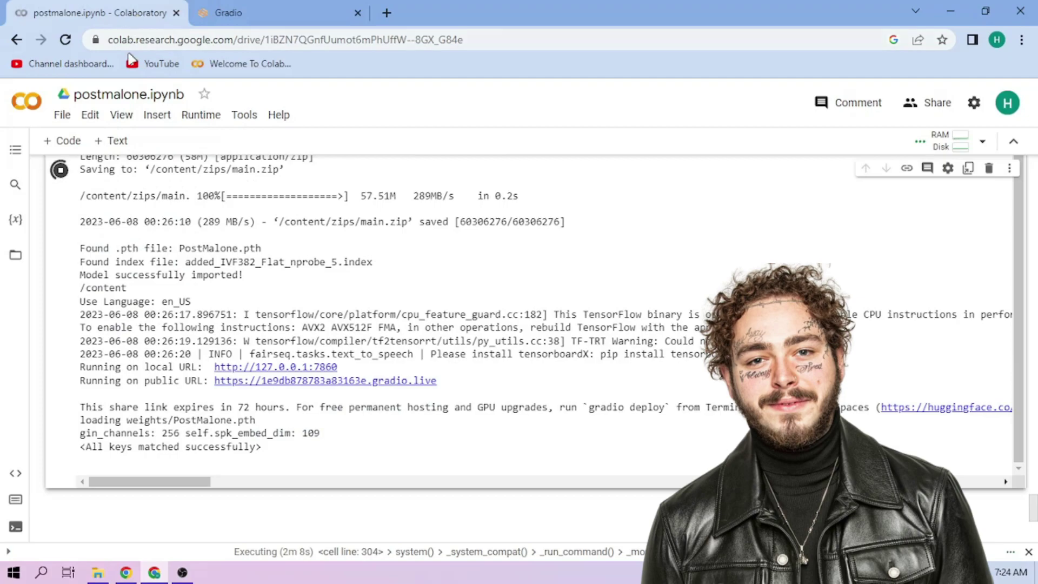
left_click(15, 256)
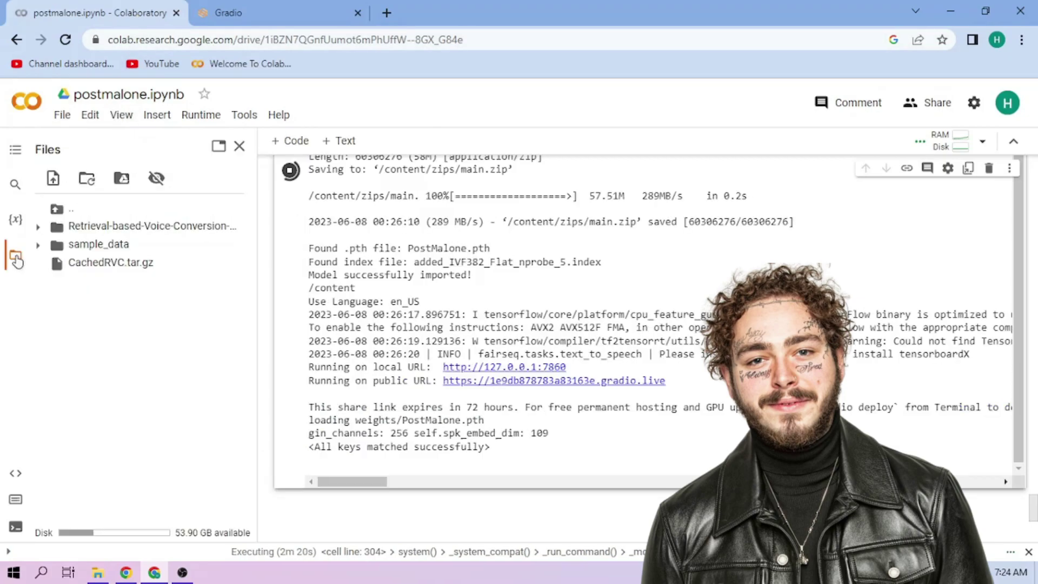
left_click(97, 572)
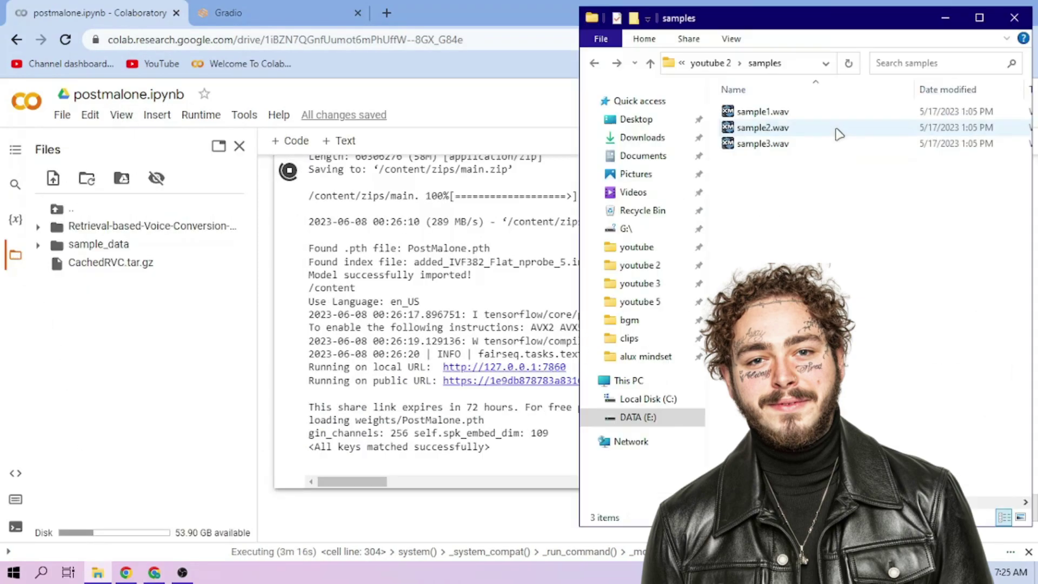
left_click(839, 132)
key("ctrl+a")
left_click_drag(840, 132, 376, 228)
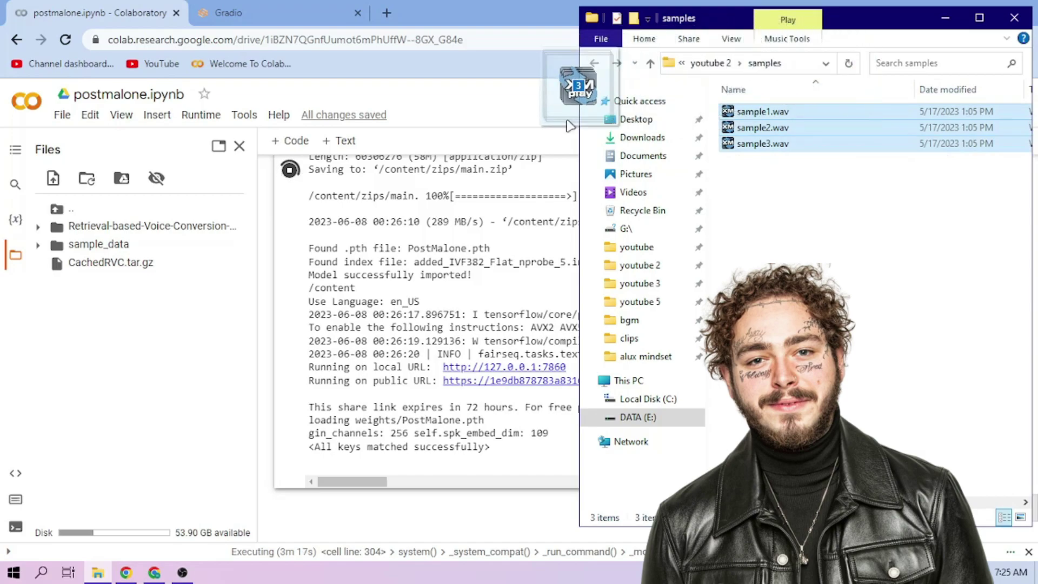
left_click_drag(375, 228, 218, 357)
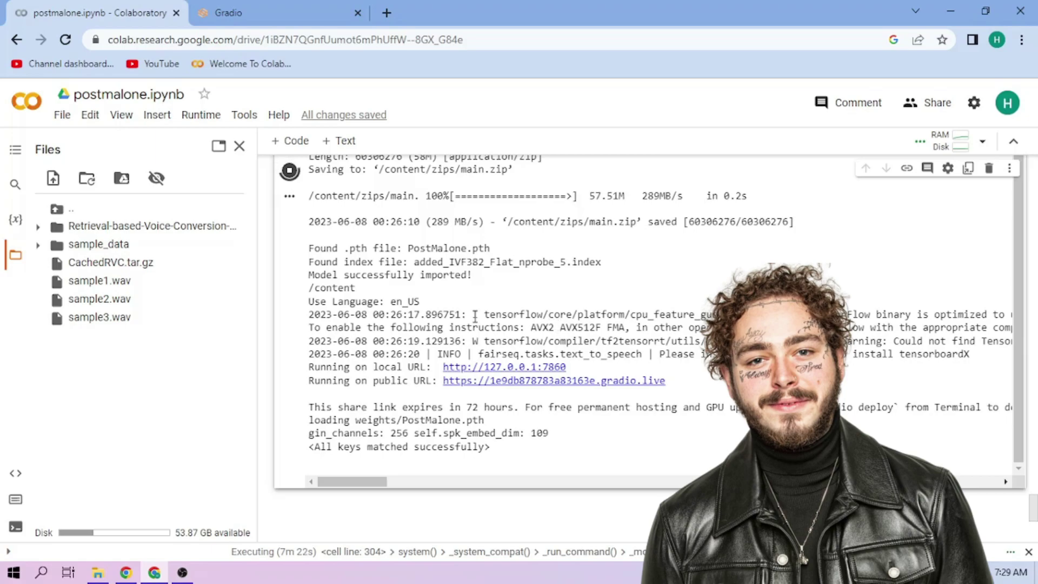
right_click(251, 301)
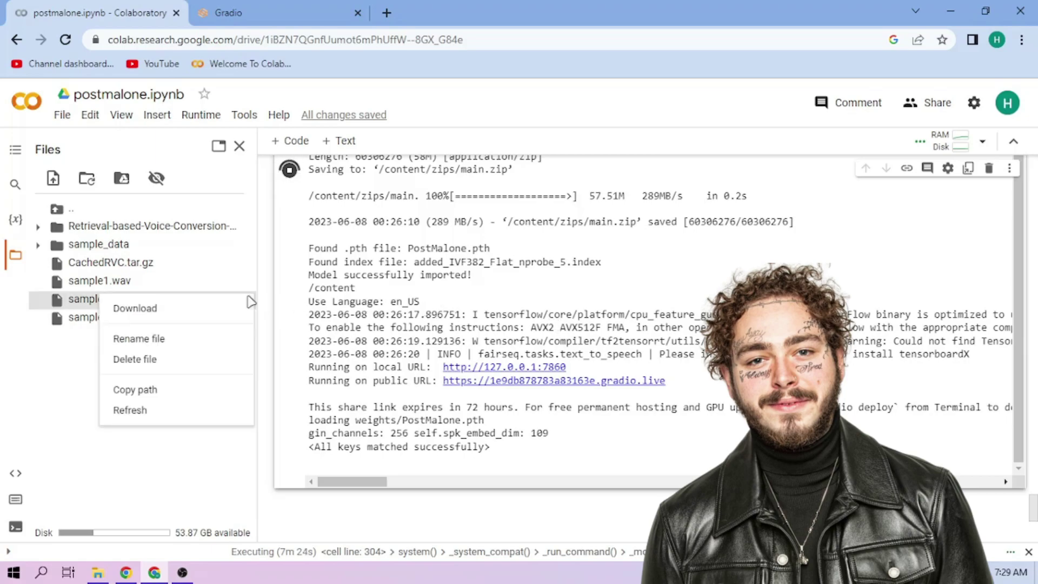
left_click(203, 393)
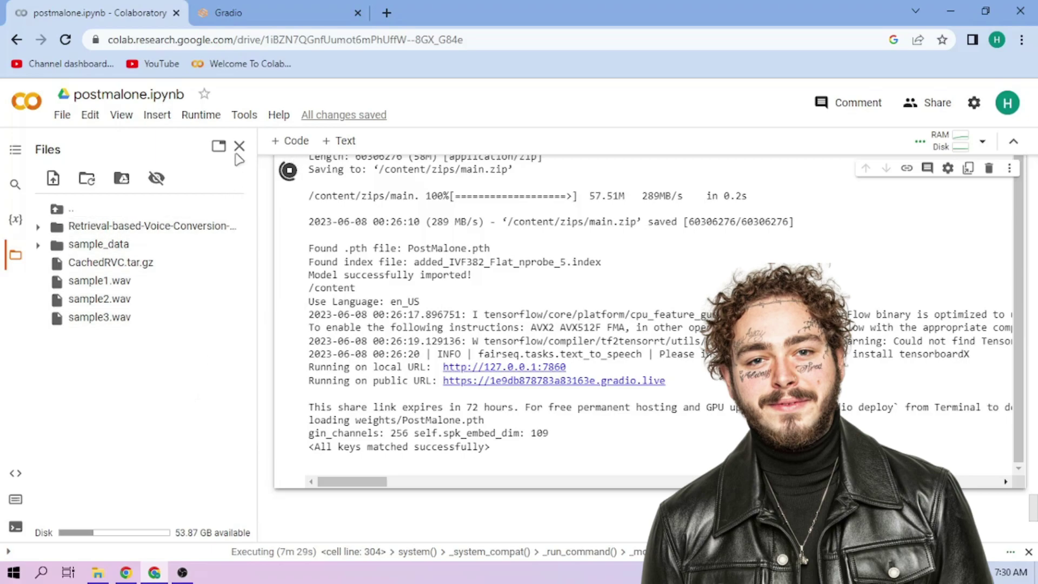
Step: Replace the example input audio path with /content/sample2.wav
left_click(288, 14)
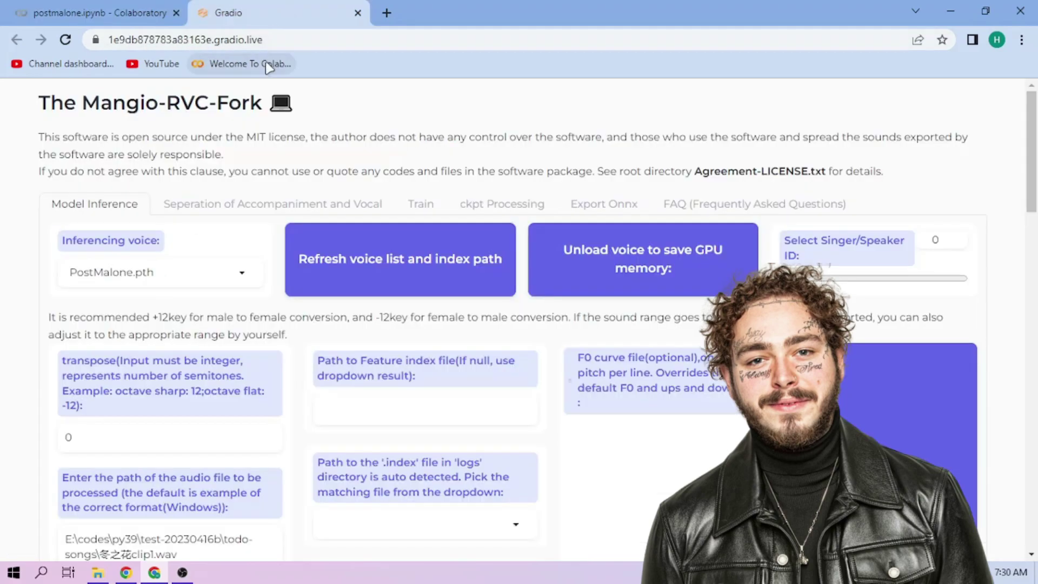
scroll(236, 169, "down", 3)
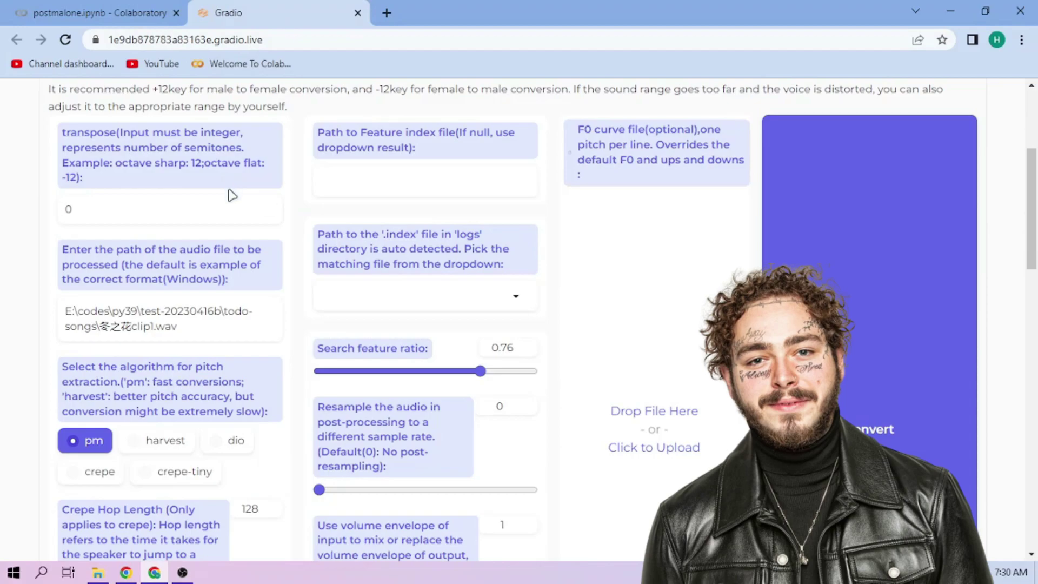
scroll(193, 261, "down", 1)
key("ctrl+a")
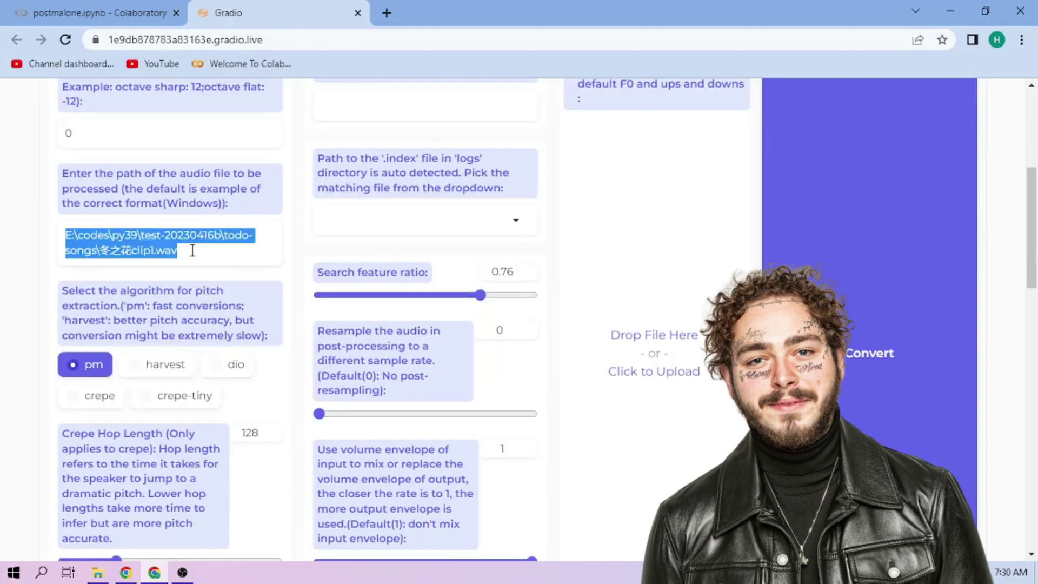
type("/content/sample2.wav")
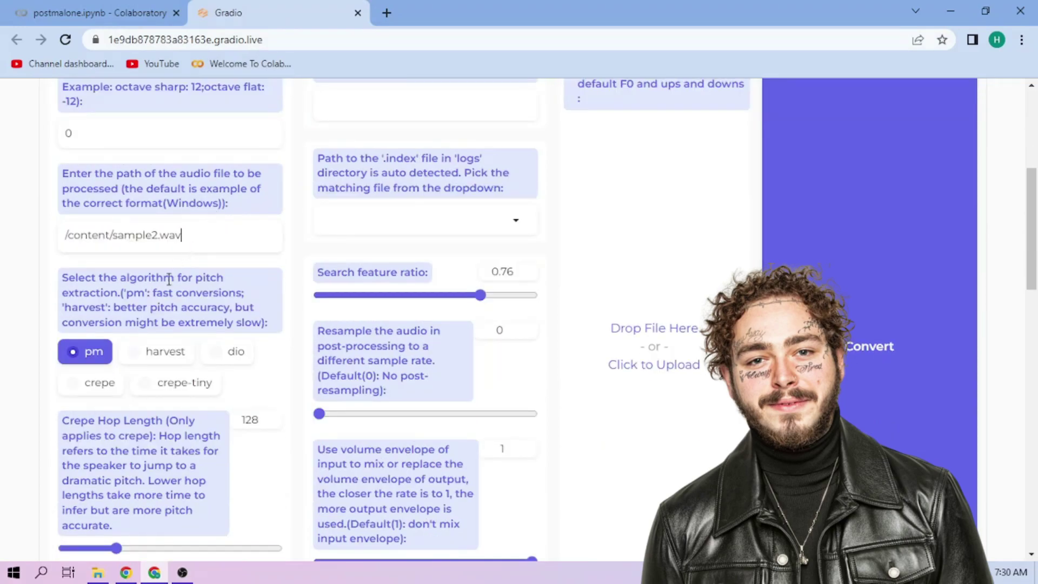
Step: Choose crepe pitch extraction and the PostMalone index file
left_click(105, 387)
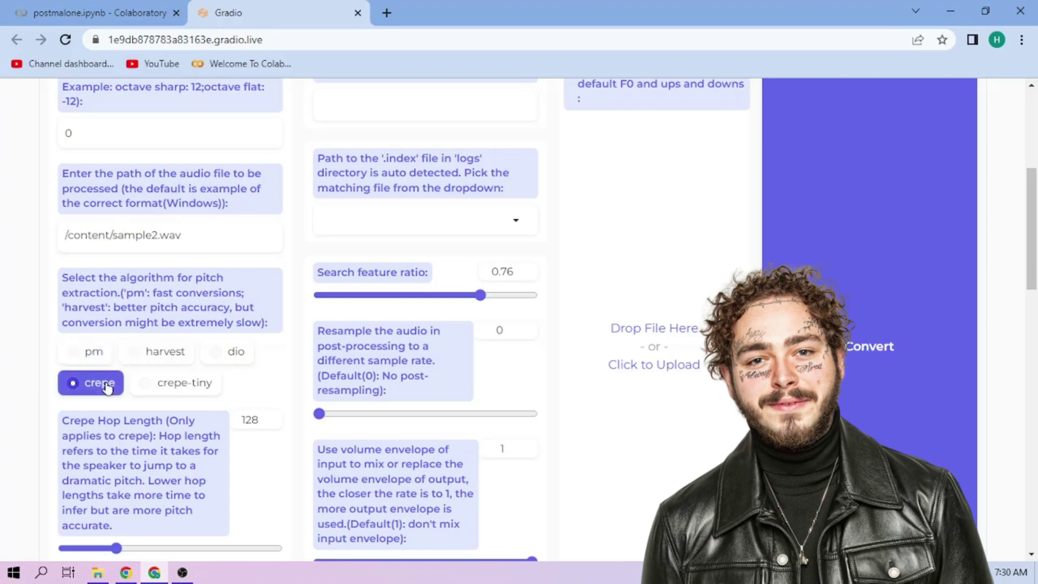
left_click(370, 216)
left_click(374, 248)
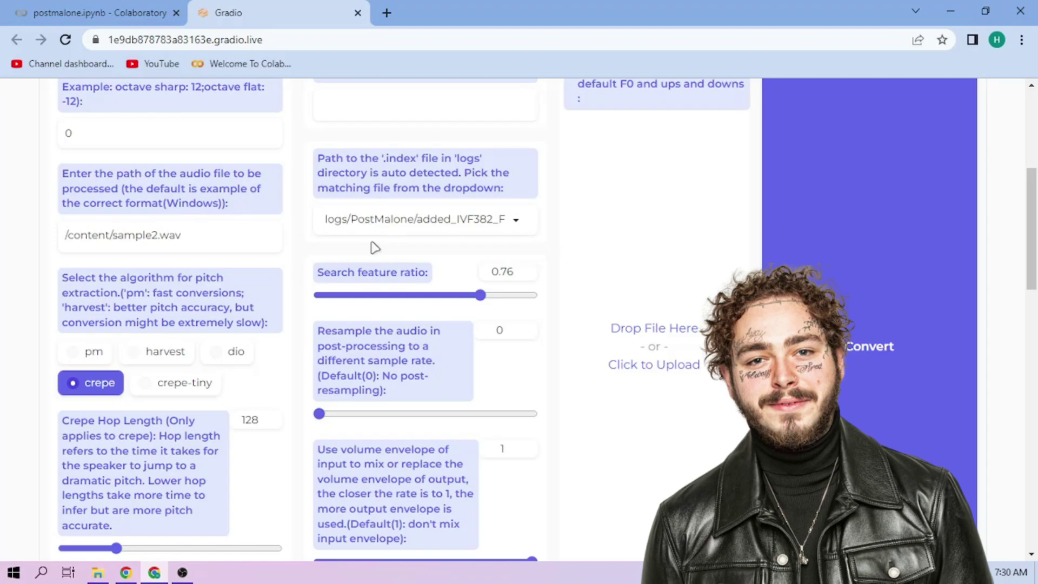
Step: Convert sample2.wav to PostMalone's voice, play the result, and download audio.wav
left_click(789, 244)
scroll(789, 244, "down", 1)
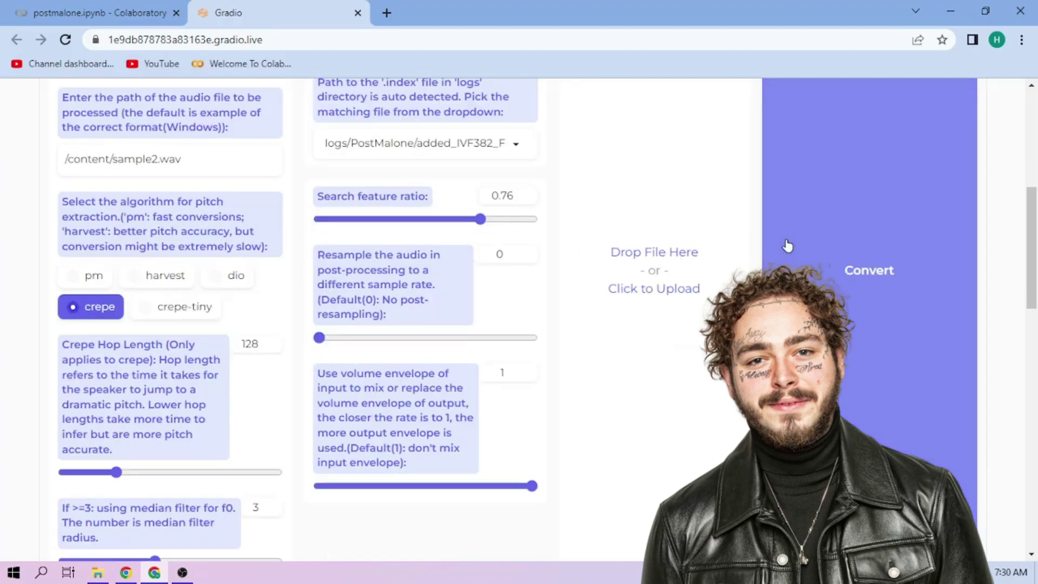
scroll(788, 245, "down", 4)
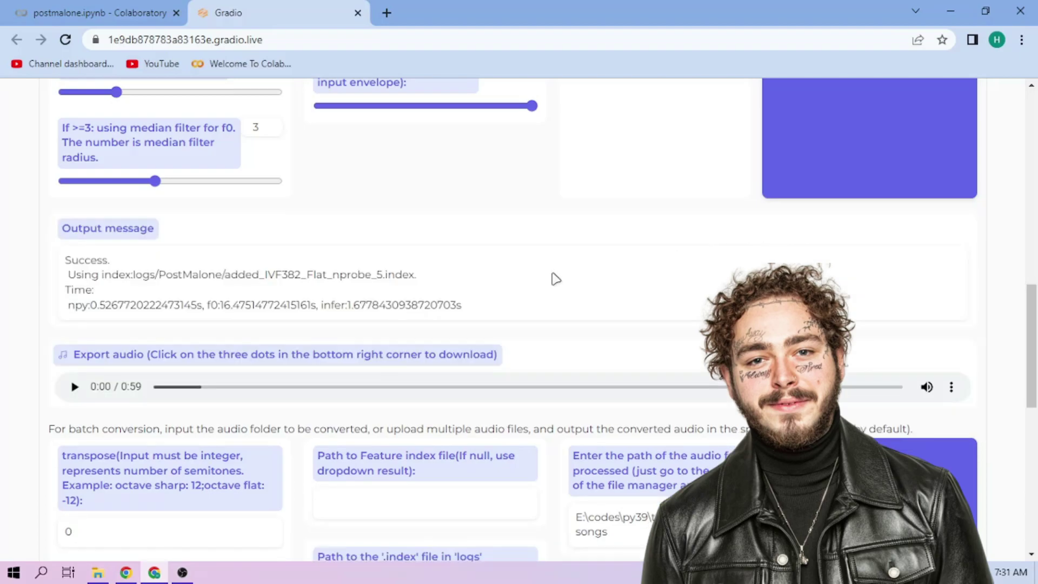
left_click(73, 387)
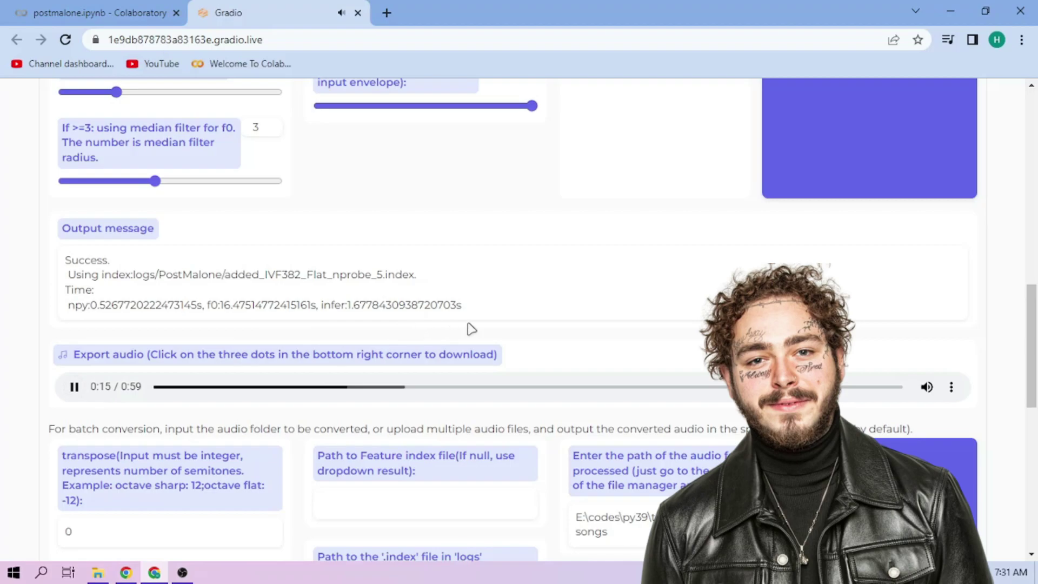
left_click(951, 389)
left_click(924, 347)
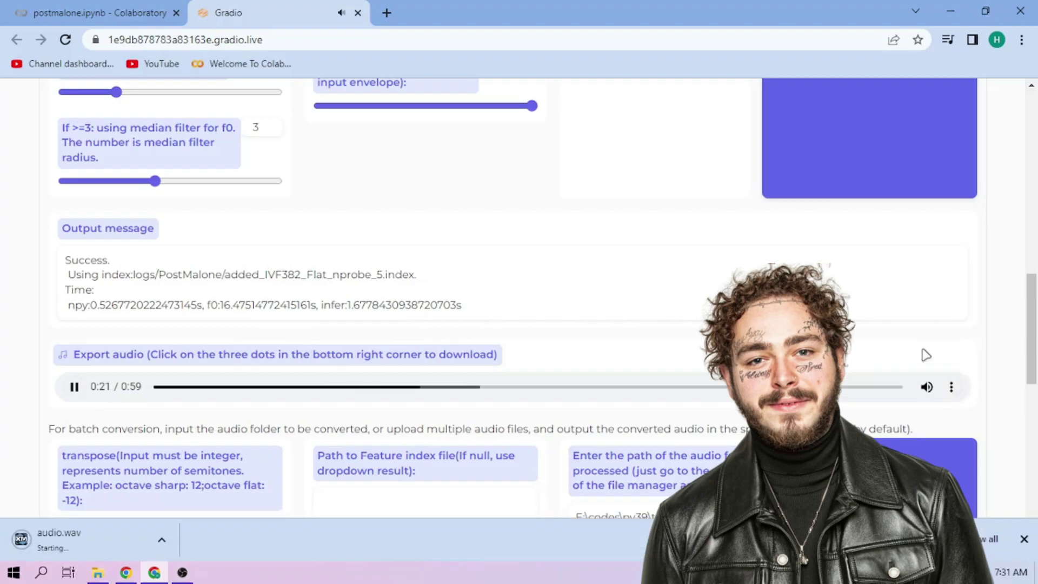